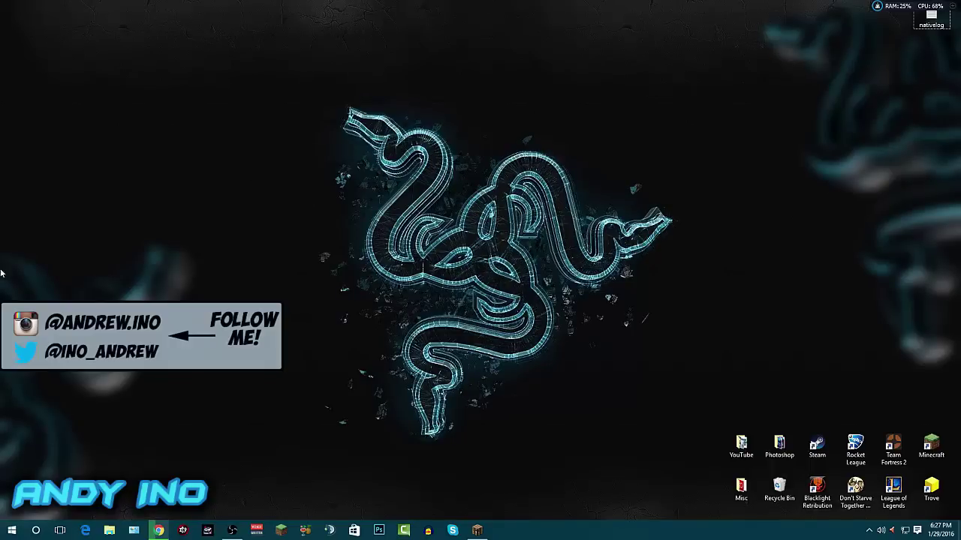
- Search Google for 'obs' in Chrome
left_click(159, 531)
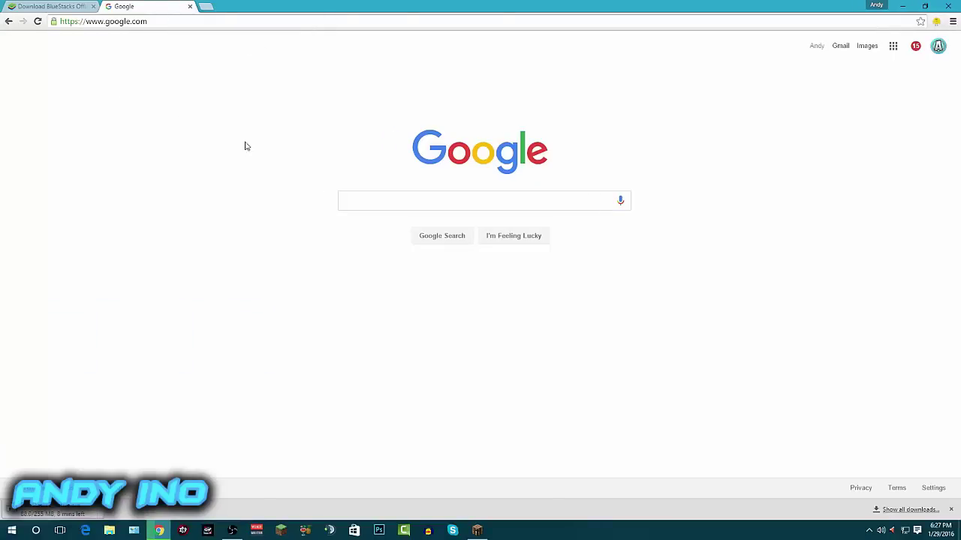
left_click(370, 202)
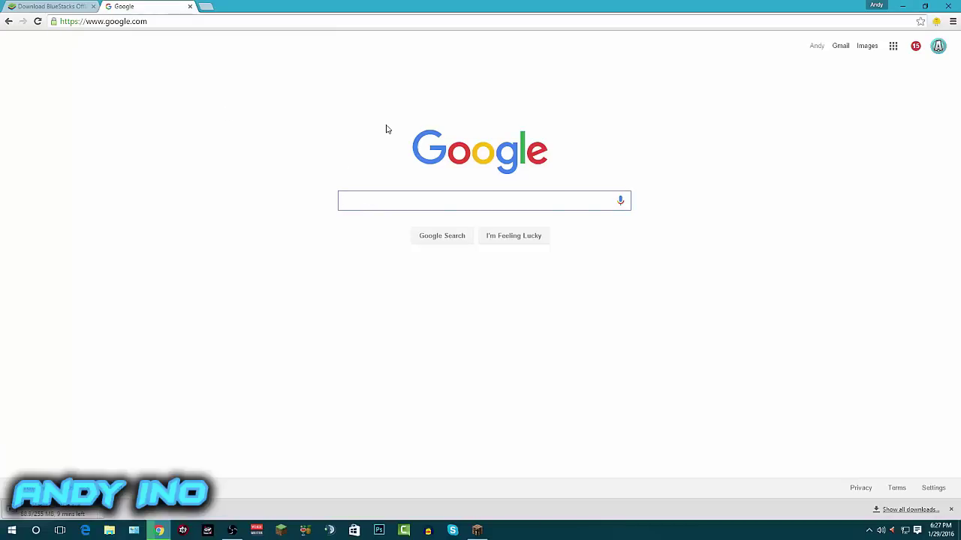
type("obs")
key("Return")
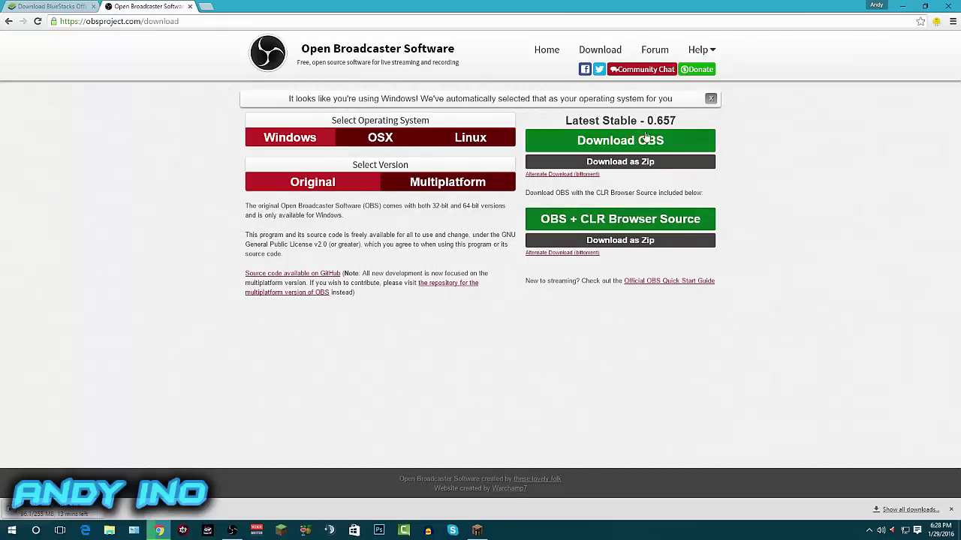
- Download the Windows OBS 0.657 installer, checking the Multiplatform version before returning to Original
left_click(646, 141)
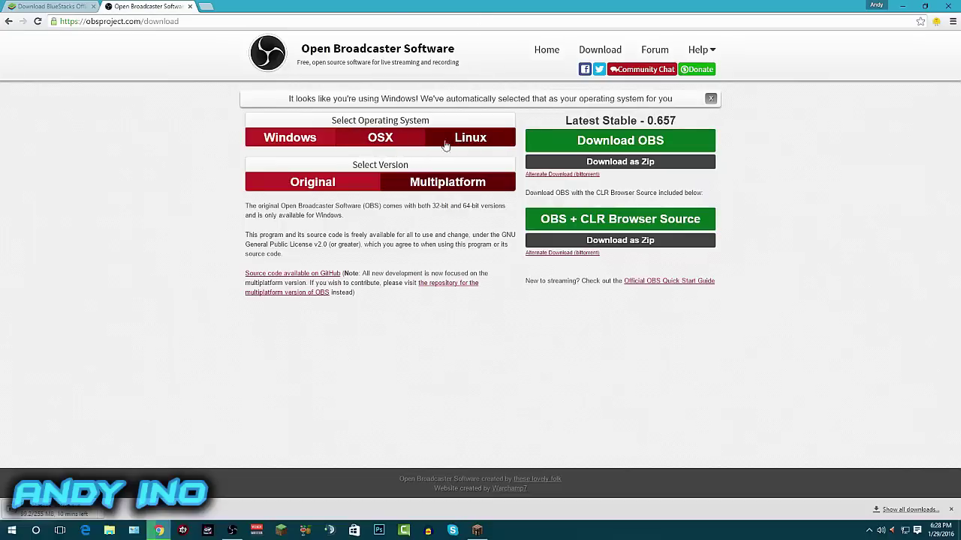
left_click(427, 186)
left_click(353, 188)
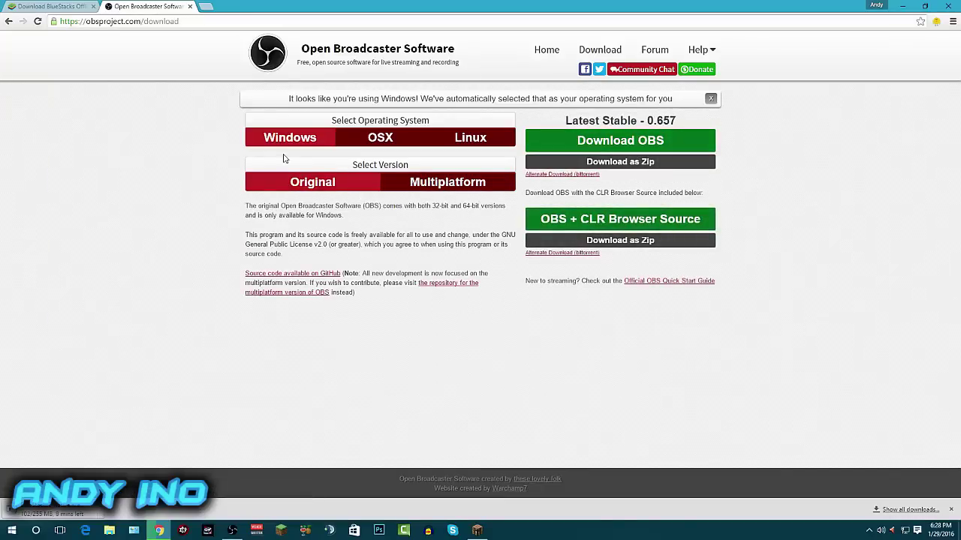
- Minimize Chrome, restore the OBS window and reposition it on screen
left_click(902, 6)
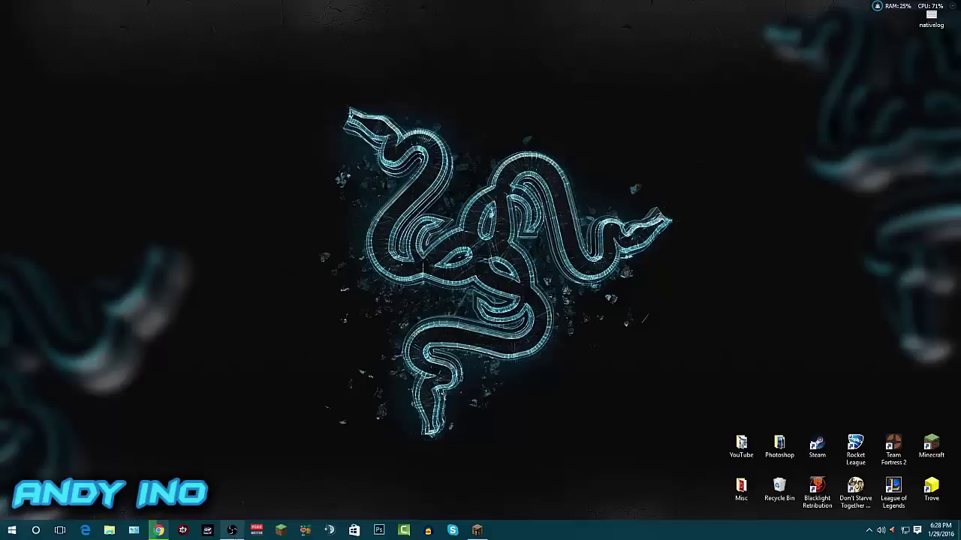
left_click(232, 529)
left_click_drag(563, 78, 462, 61)
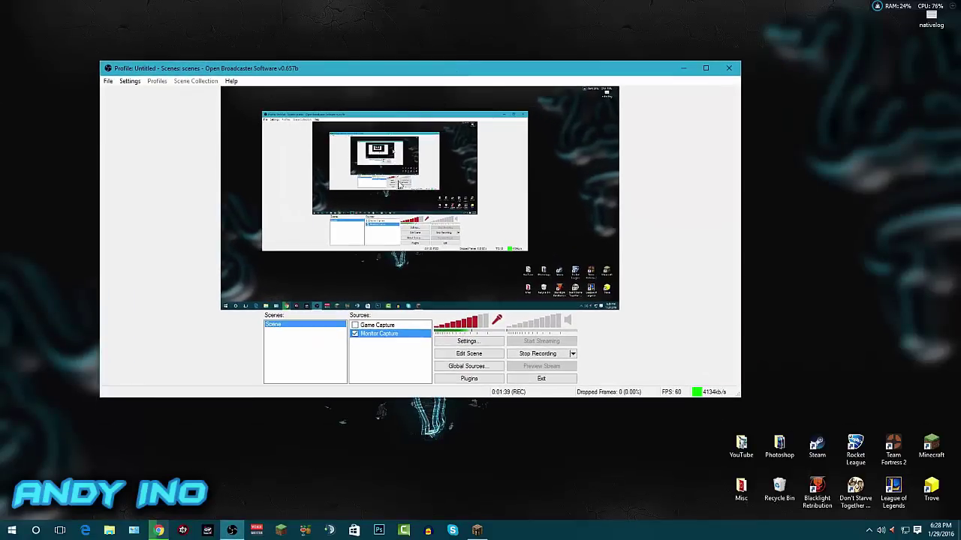
left_click_drag(546, 44, 585, 51)
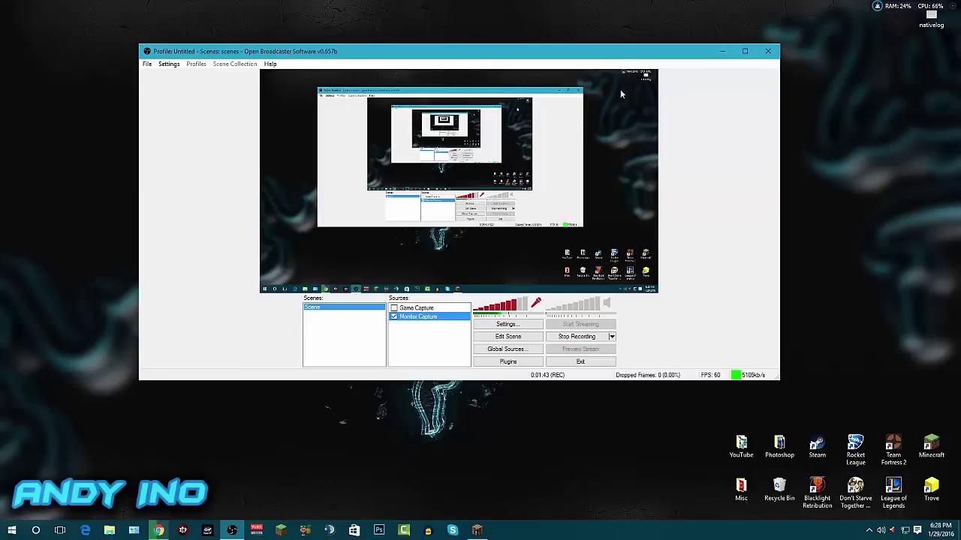
left_click_drag(619, 51, 591, 76)
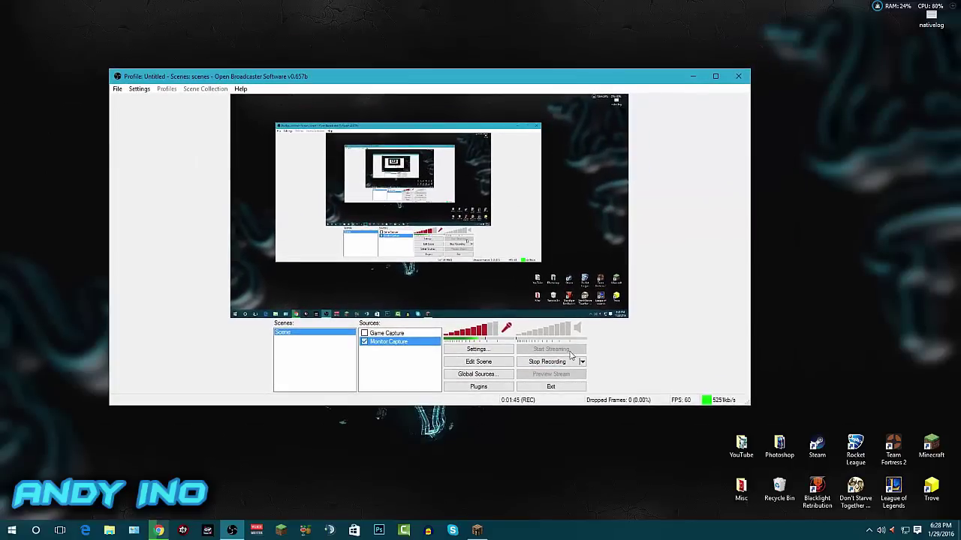
- Add a Game Capture source from the Sources list and name it MC
right_click(386, 353)
right_click(380, 363)
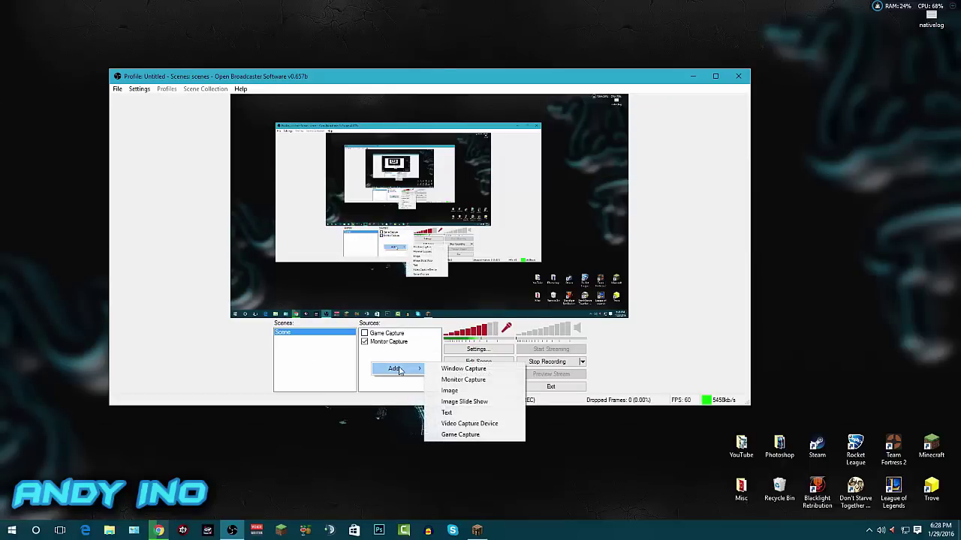
mouse_move(403, 371)
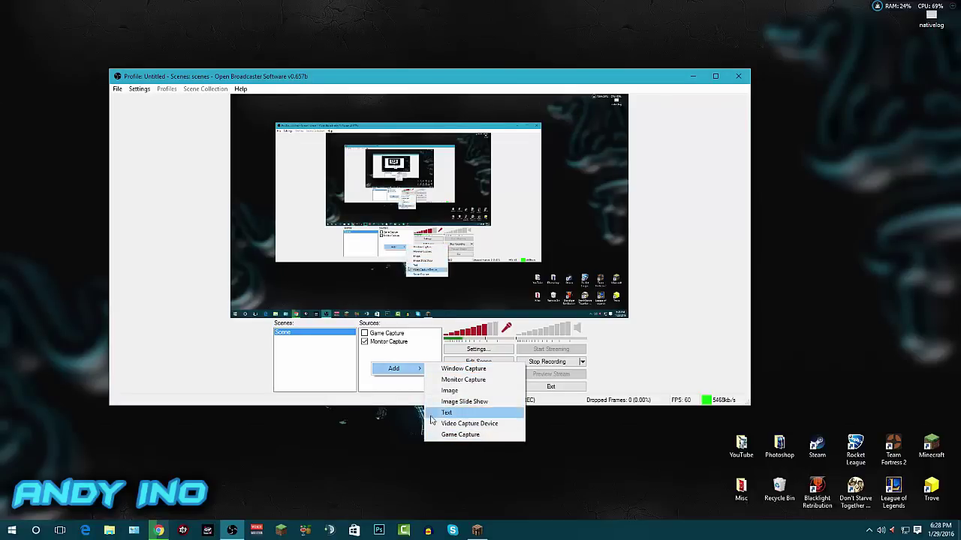
left_click(461, 435)
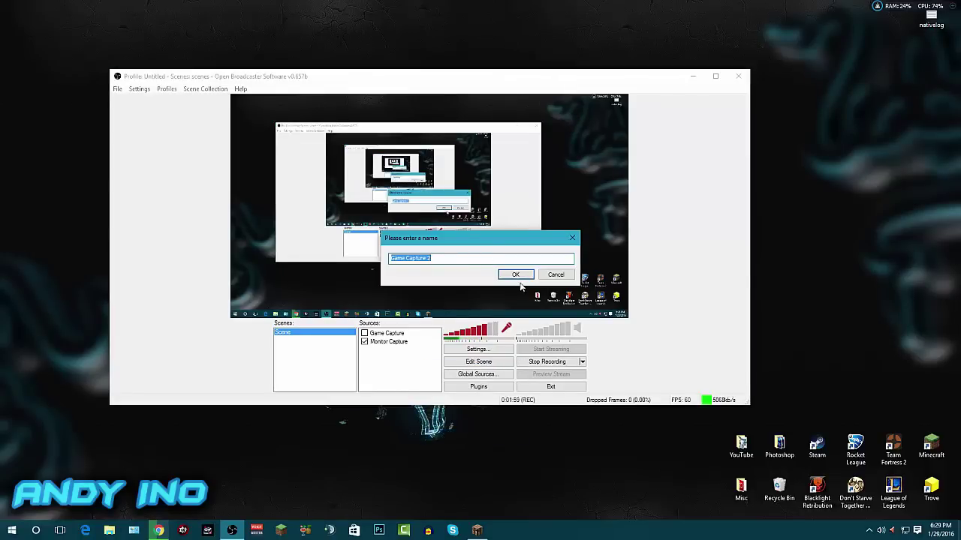
key("BackSpace")
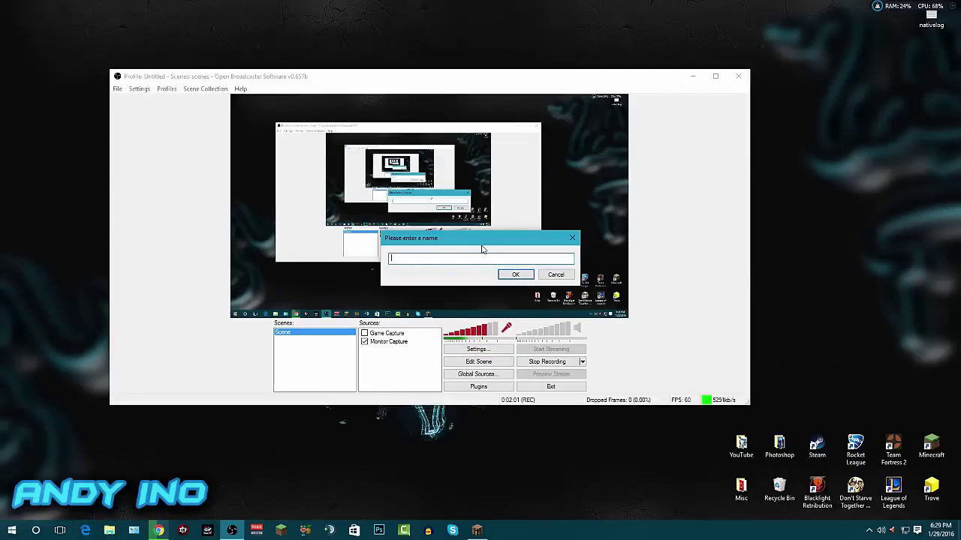
type("Game ")
type("Cap")
type("MC")
left_click_drag(520, 244, 495, 240)
- Confirm the MC name and set its application to [javaw]: Minecraft 1.8.9 after refreshing
left_click(491, 268)
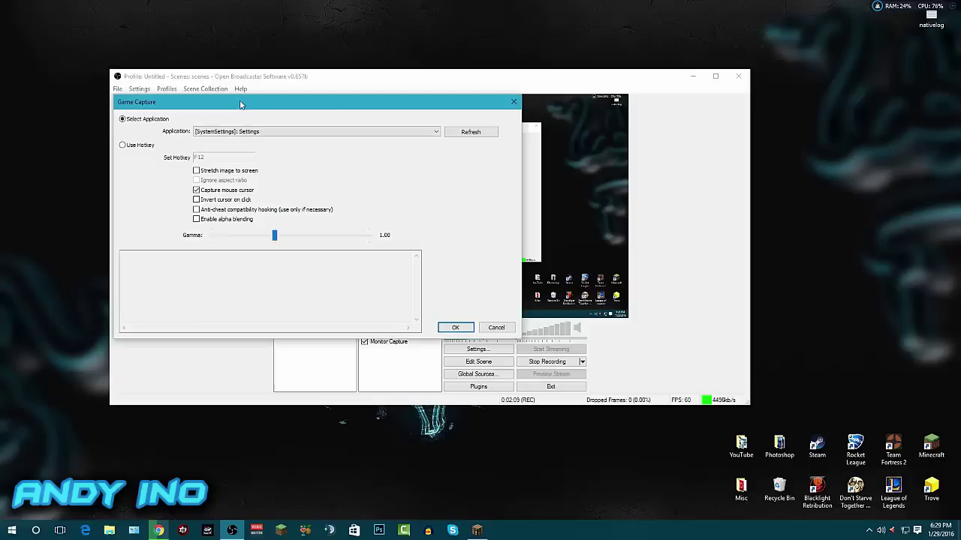
left_click(474, 132)
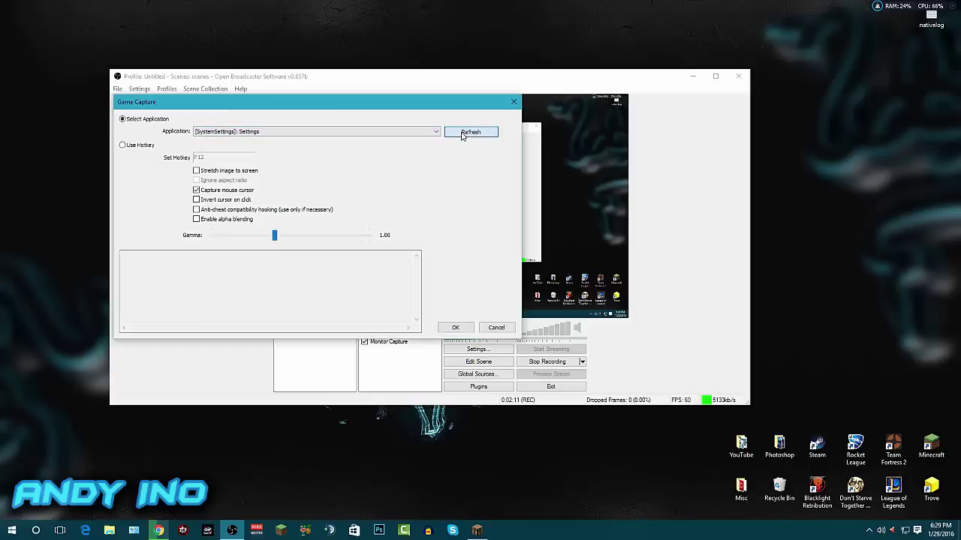
left_click(296, 135)
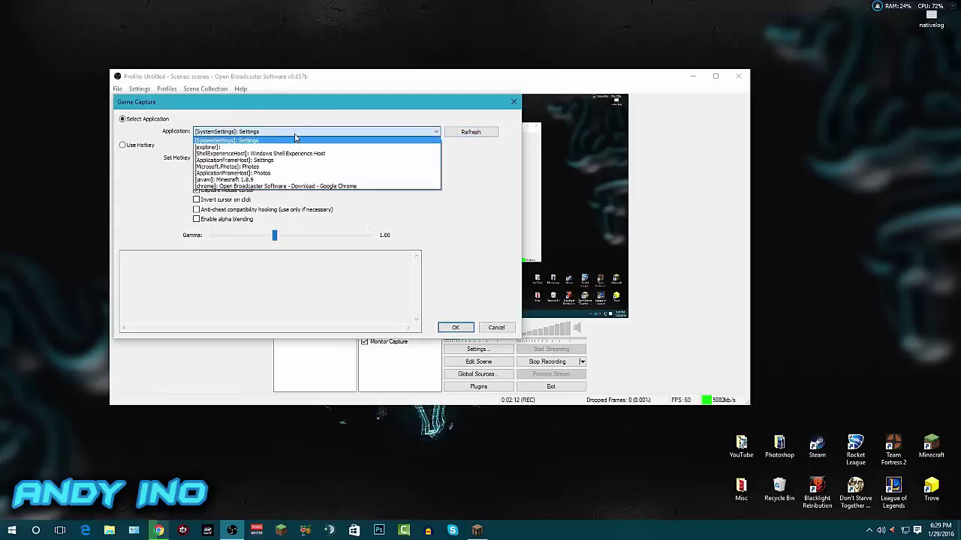
left_click(219, 181)
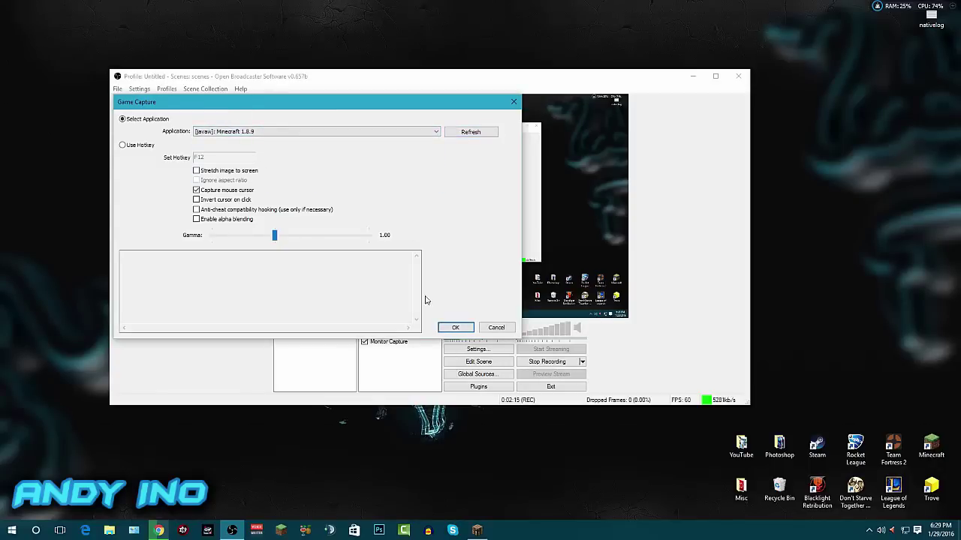
left_click(455, 327)
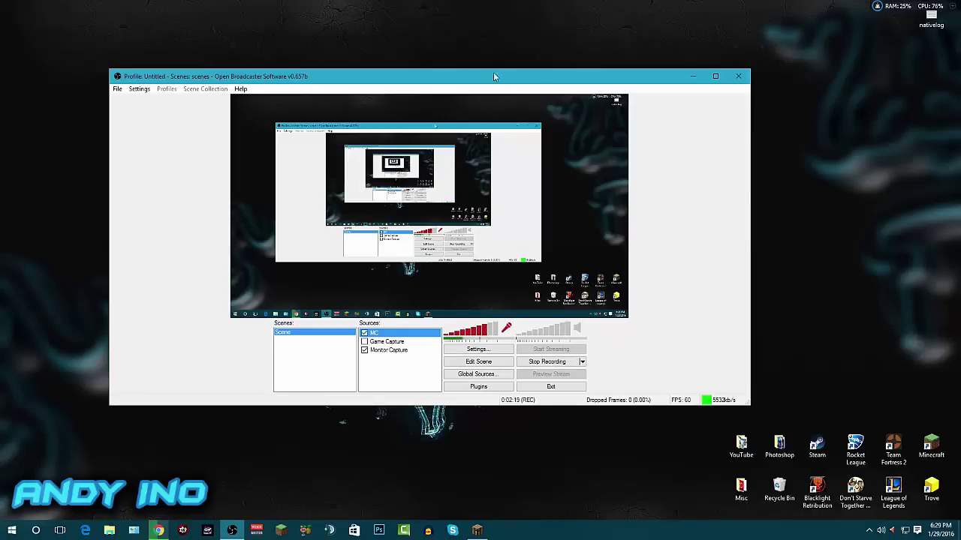
- Reposition the OBS window and switch to the Minecraft window with Alt+Tab
left_click_drag(493, 72, 518, 58)
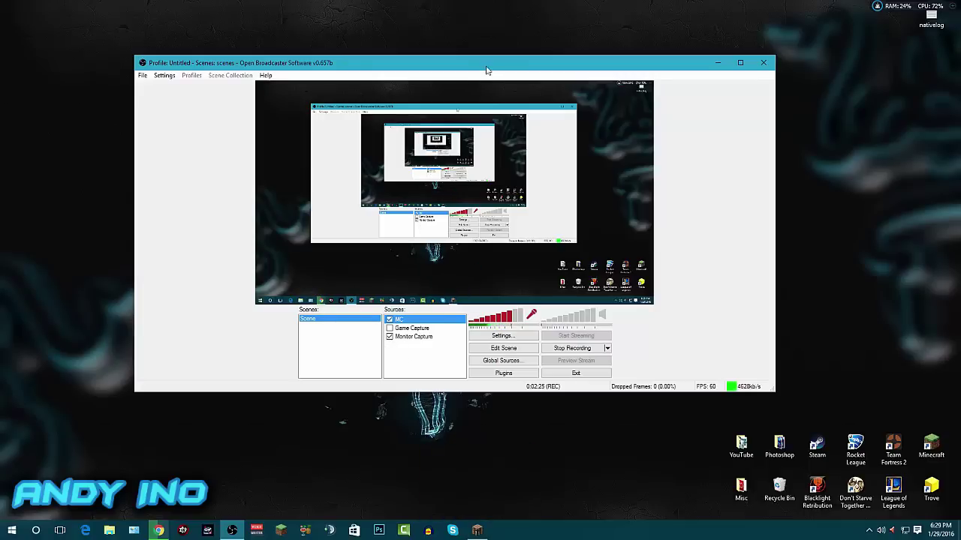
left_click_drag(488, 66, 470, 70)
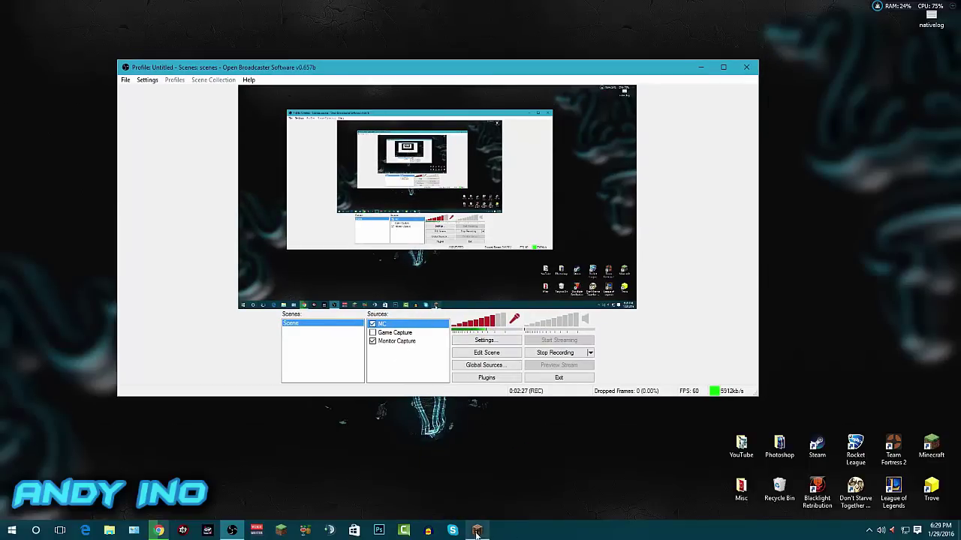
key("alt+Tab")
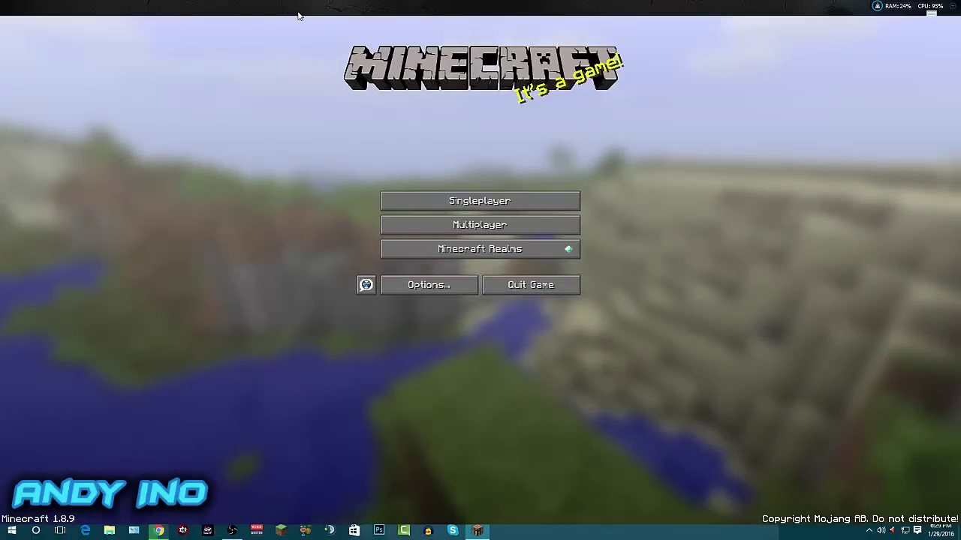
- Take Minecraft out of fullscreen, move its window, then close the game
key("F11")
left_click_drag(521, 150, 505, 396)
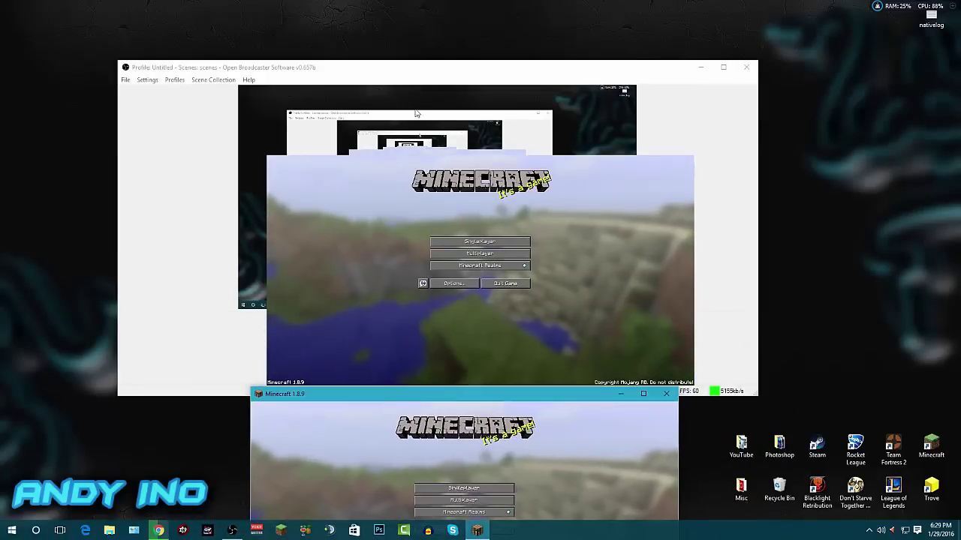
left_click_drag(618, 393, 650, 142)
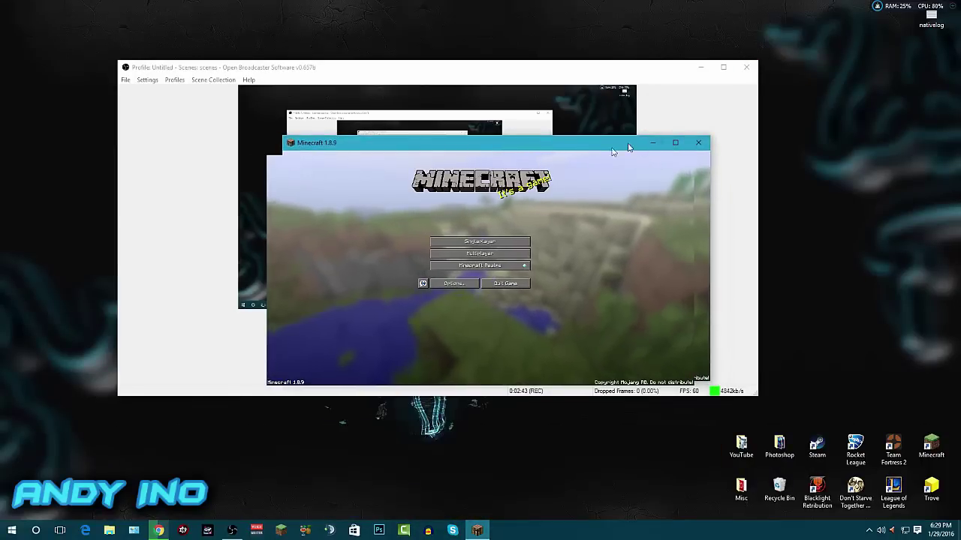
left_click(697, 143)
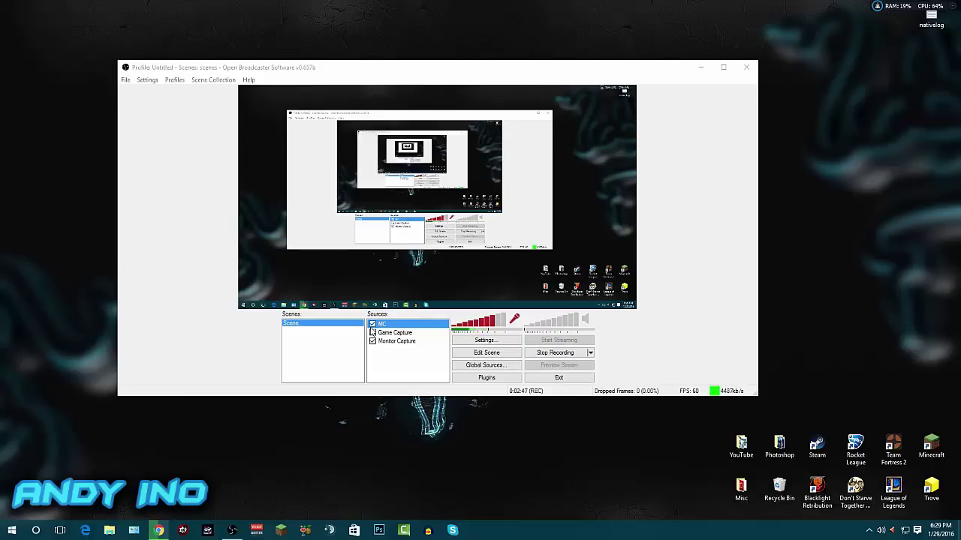
- Uncheck the MC source in the scene and reposition the OBS main window
left_click(373, 325)
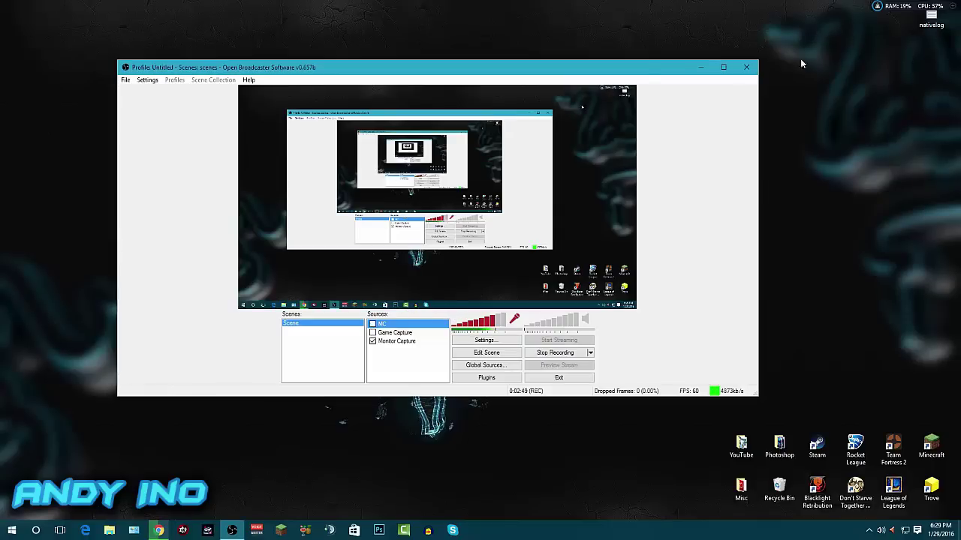
left_click_drag(642, 69, 667, 58)
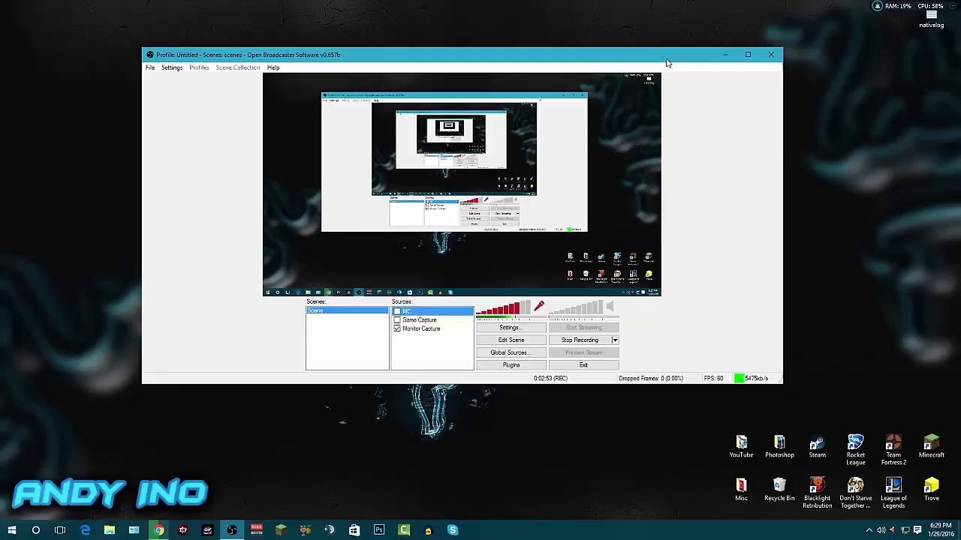
left_click_drag(666, 62, 640, 70)
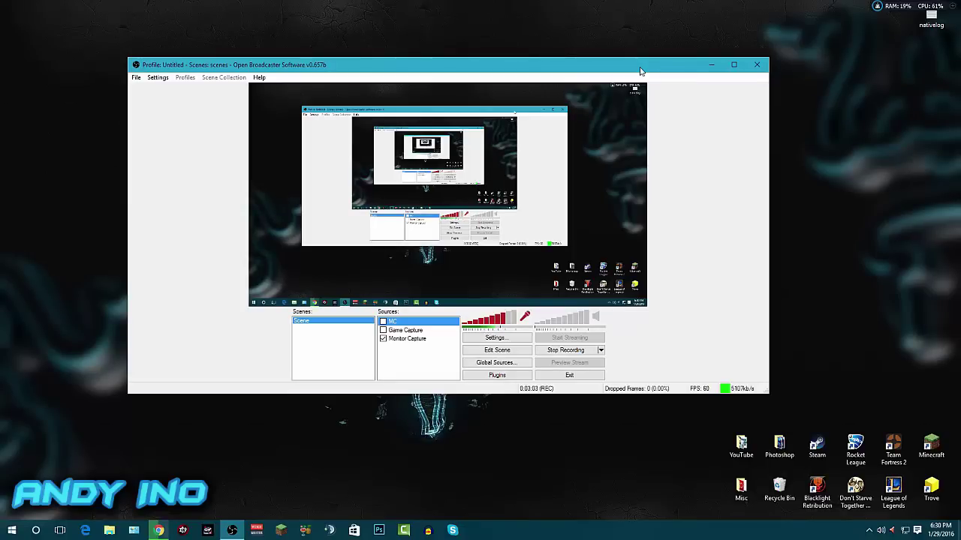
mouse_move(615, 72)
left_mouse_down()
mouse_move(644, 69)
mouse_move(633, 71)
left_mouse_up()
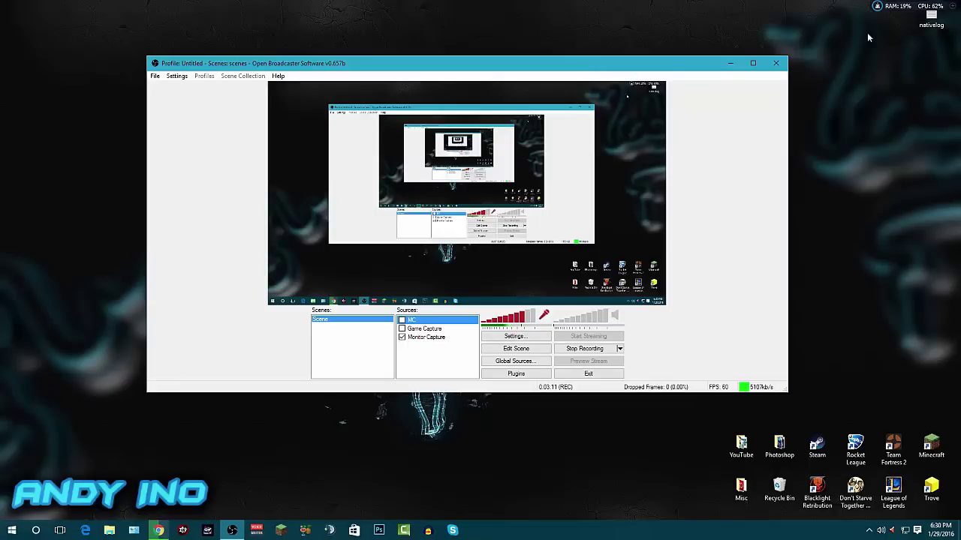
mouse_move(656, 63)
left_mouse_down()
mouse_move(680, 52)
mouse_move(673, 57)
left_mouse_up()
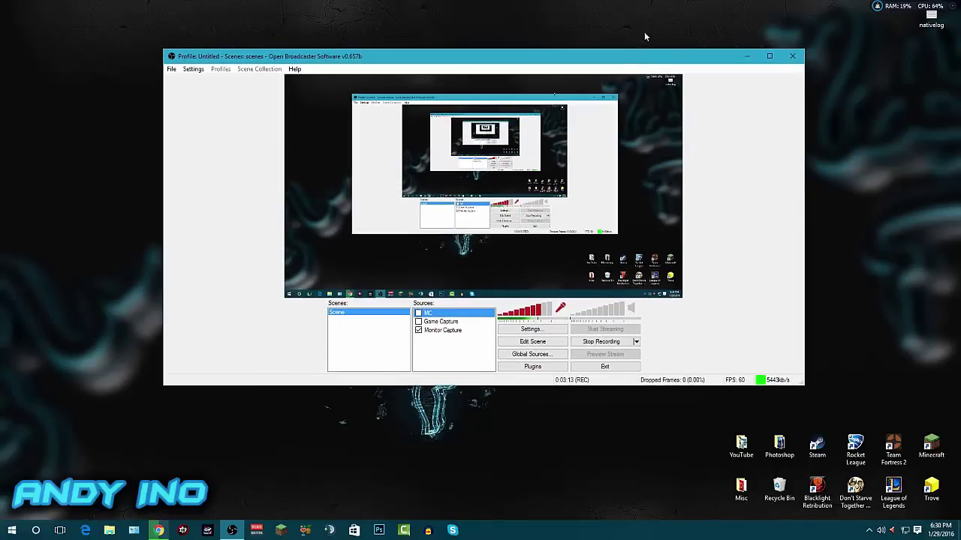
left_click(530, 330)
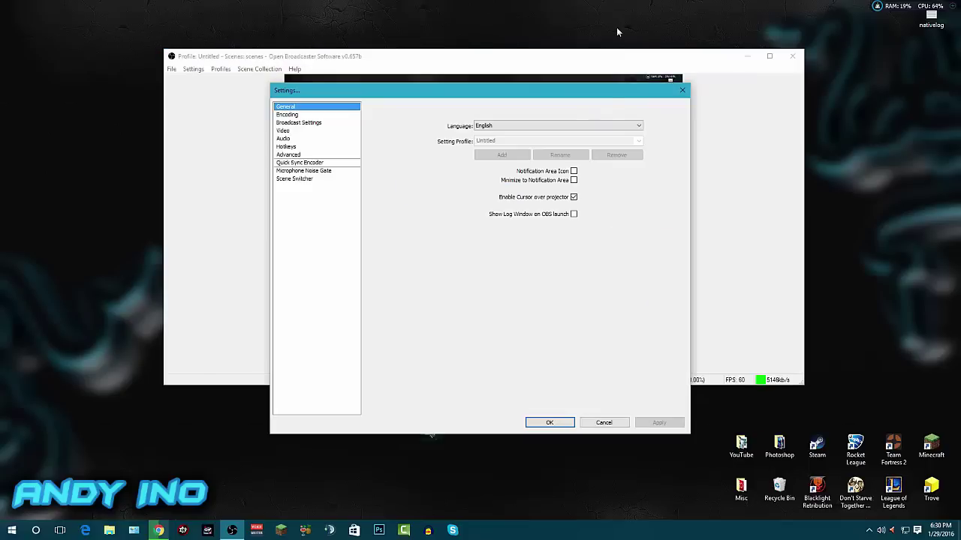
left_click_drag(612, 102, 516, 54)
left_click_drag(434, 64, 495, 63)
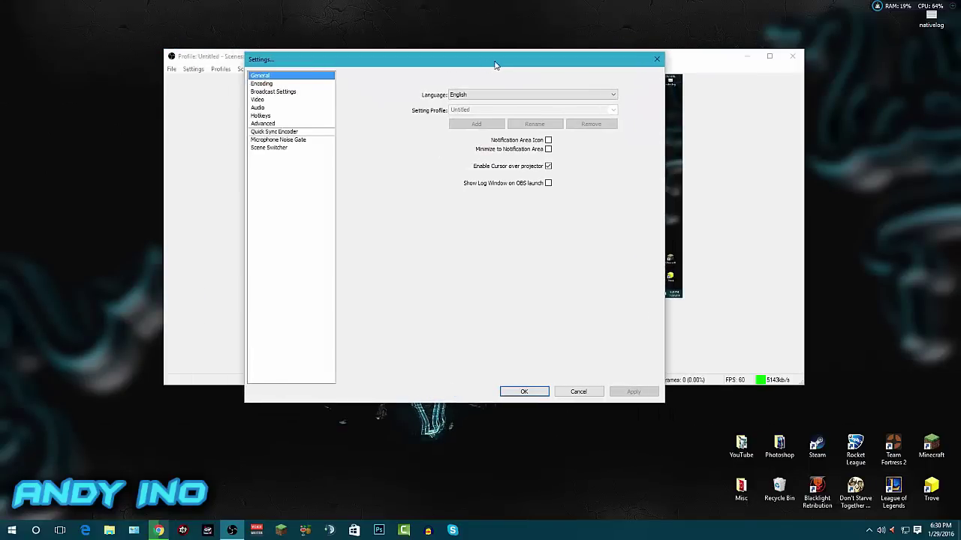
left_click(657, 59)
left_click_drag(653, 59, 638, 38)
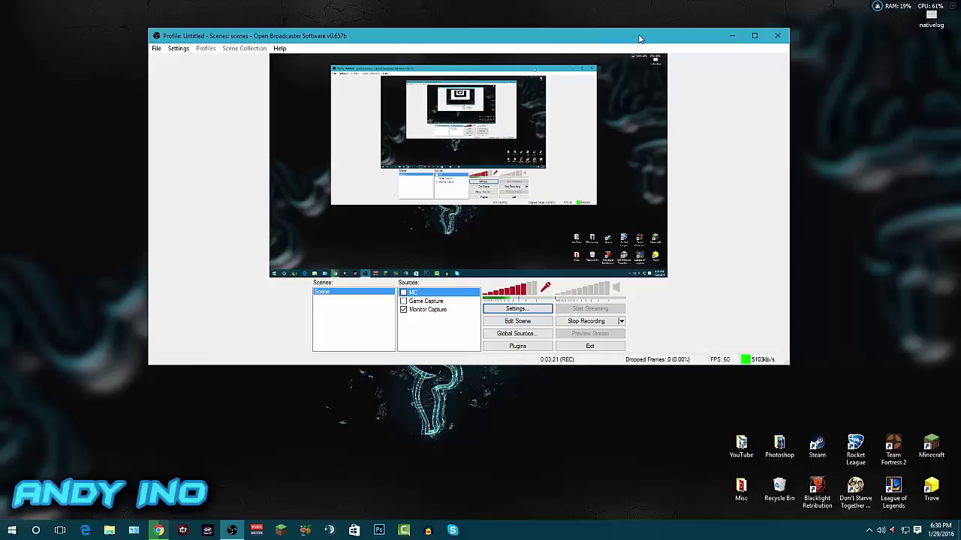
left_click(533, 312)
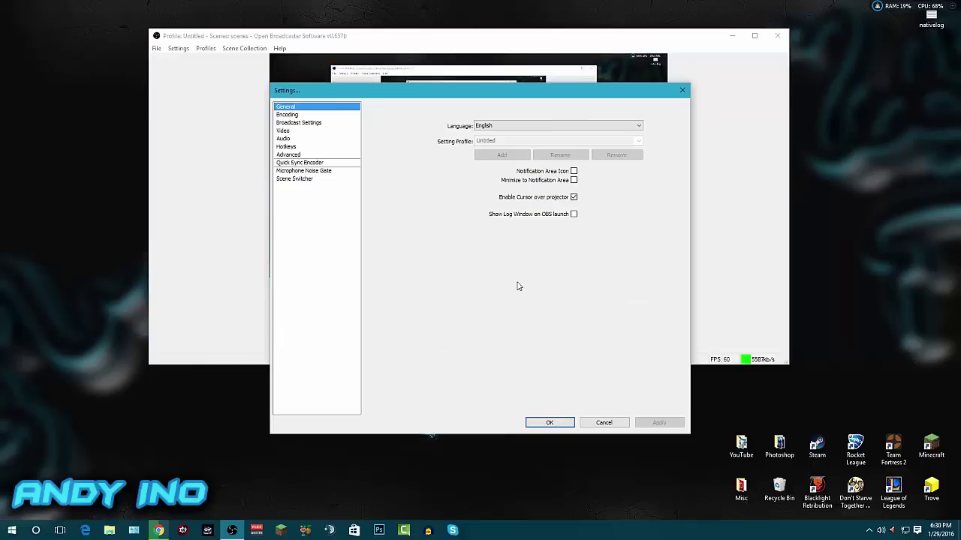
left_click_drag(357, 97, 339, 96)
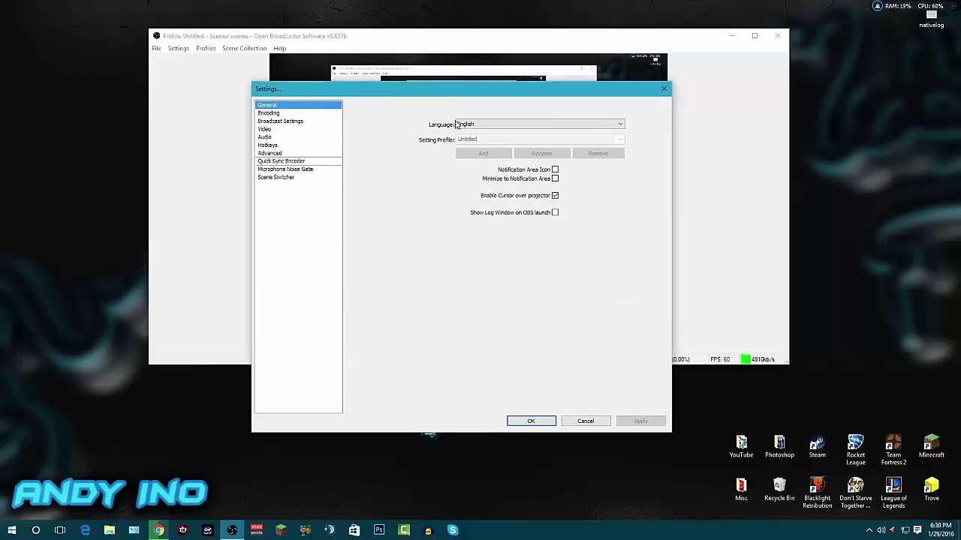
- Review x264 CBR encoding at 5000 kb/s with AAC audio, then check File Output Only to vid.mp4
left_click(294, 112)
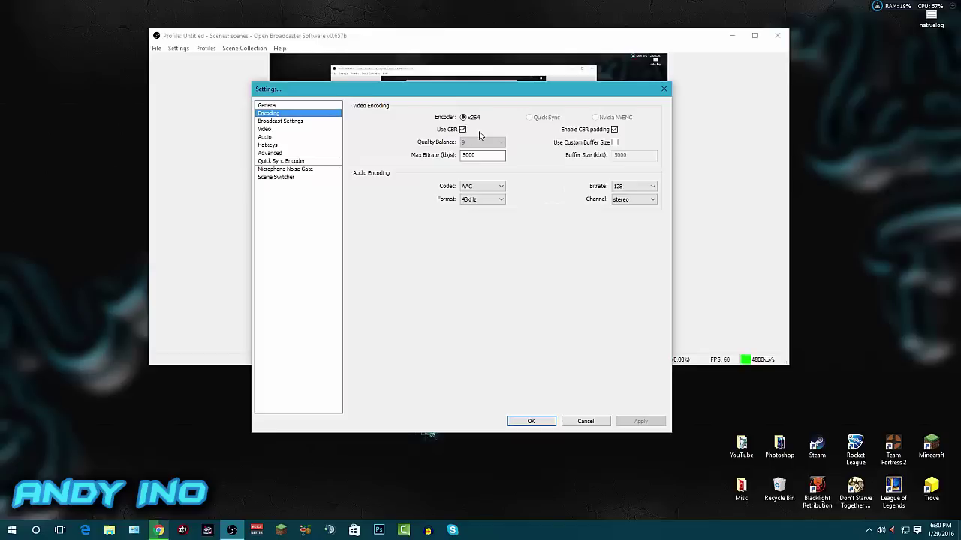
left_click_drag(493, 86, 485, 73)
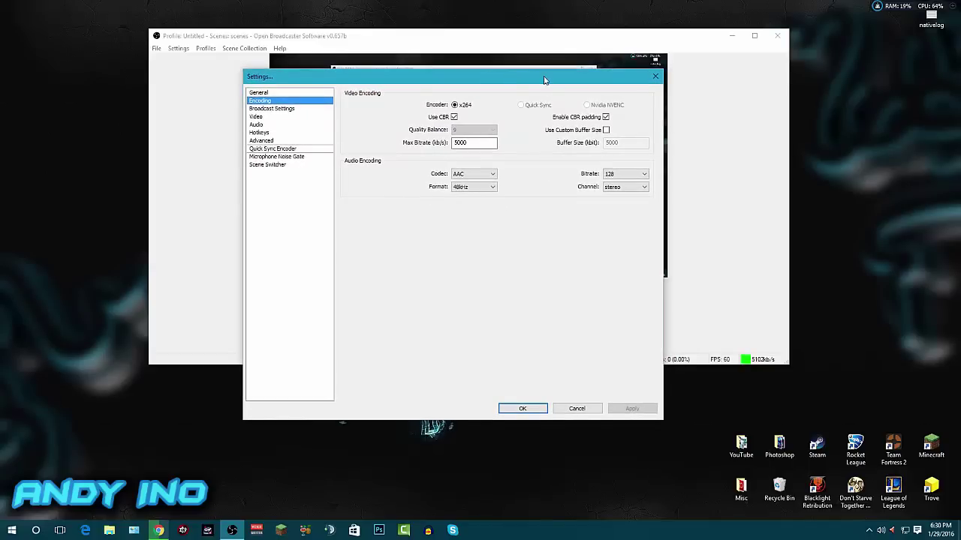
left_click_drag(545, 80, 544, 69)
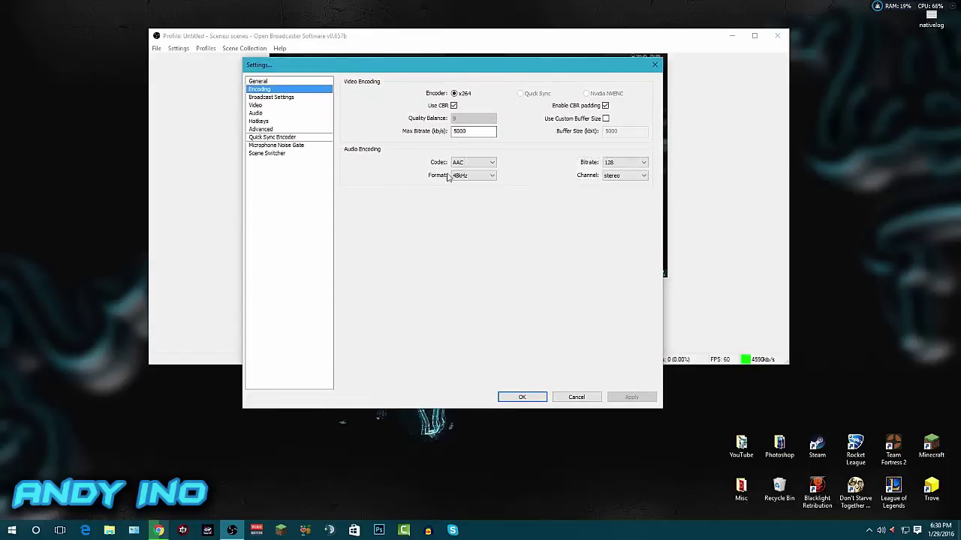
mouse_move(493, 131)
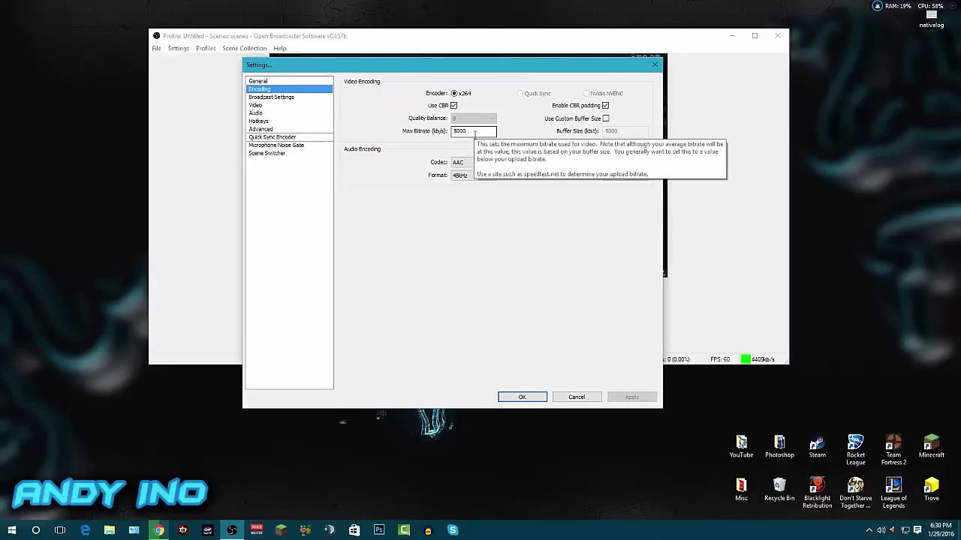
left_click(259, 98)
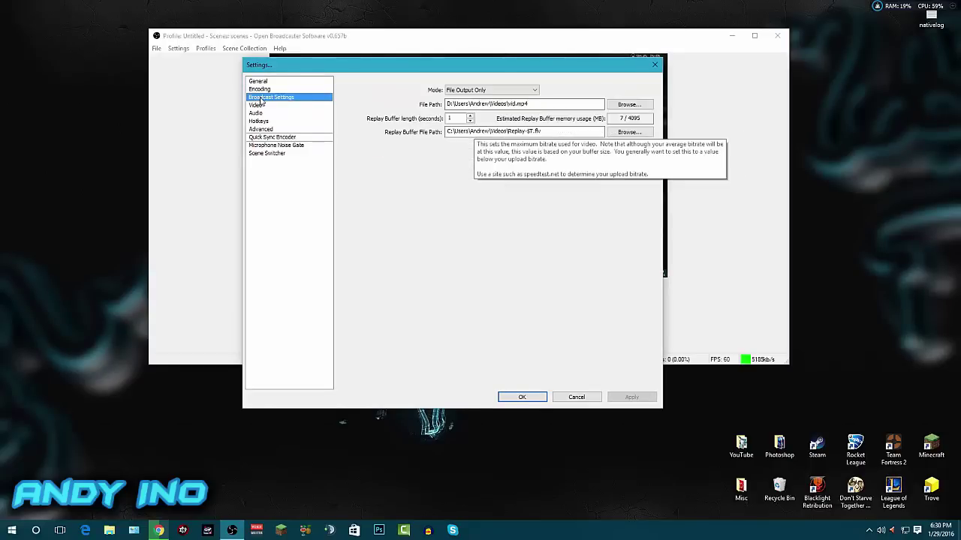
left_click_drag(472, 63, 456, 61)
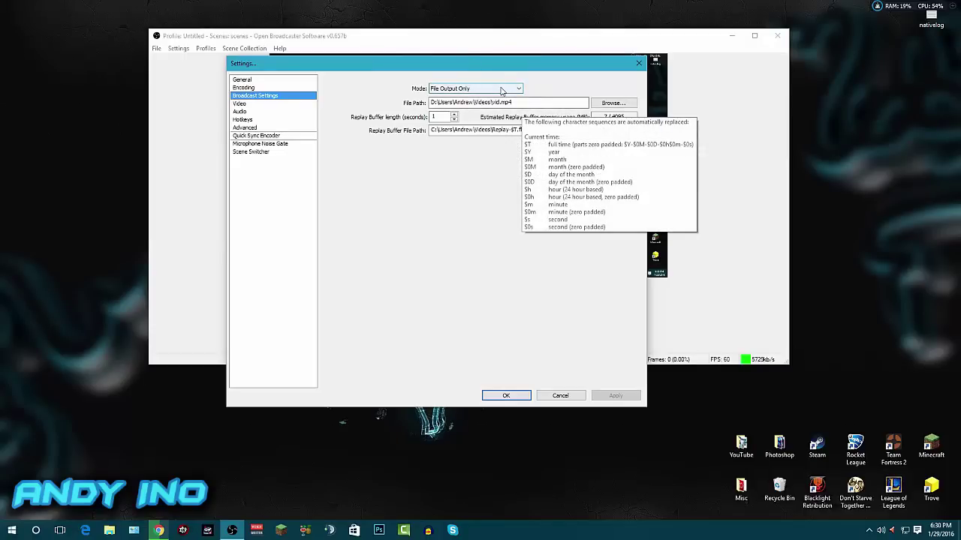
- Verify 1920x1080 video at 60 FPS with Resolution Downscale kept at None, then view the Audio page
left_click(267, 104)
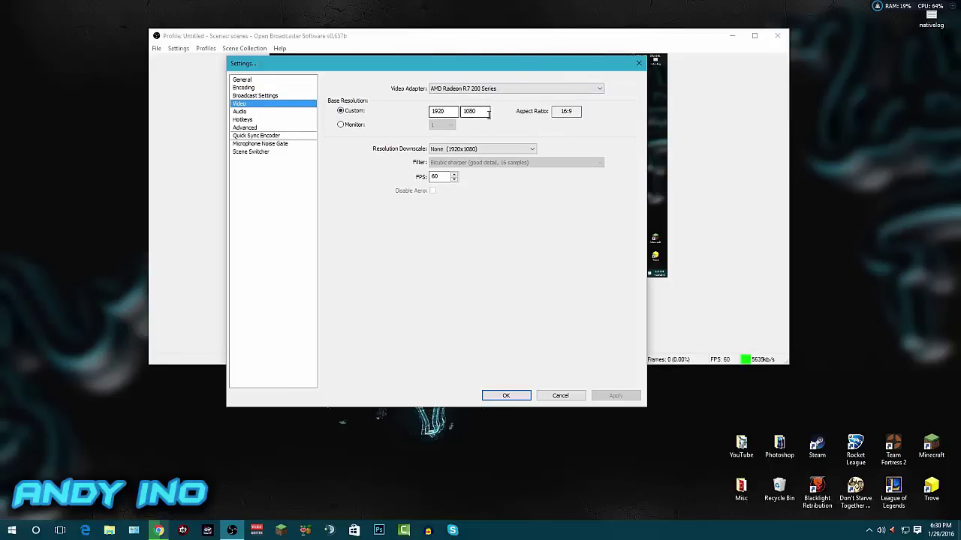
left_click(487, 149)
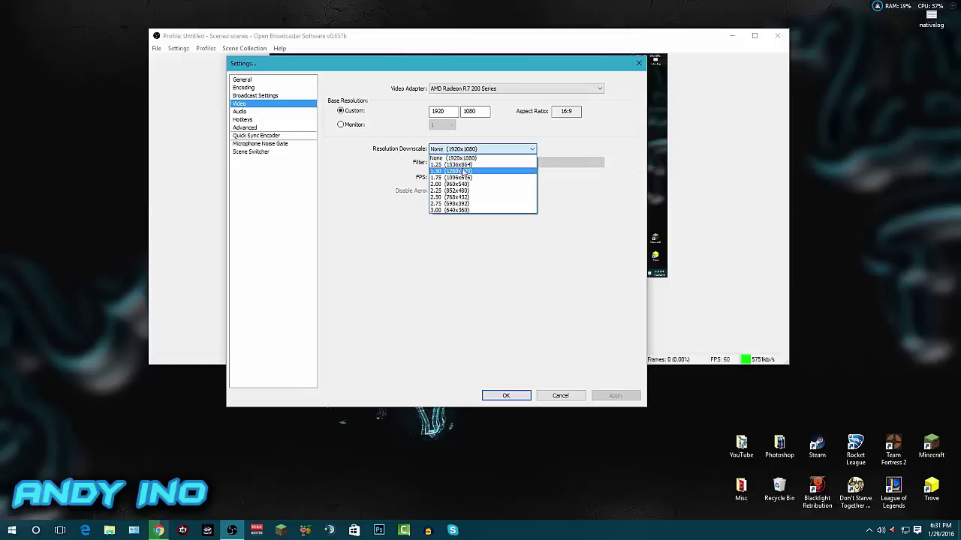
left_click(465, 154)
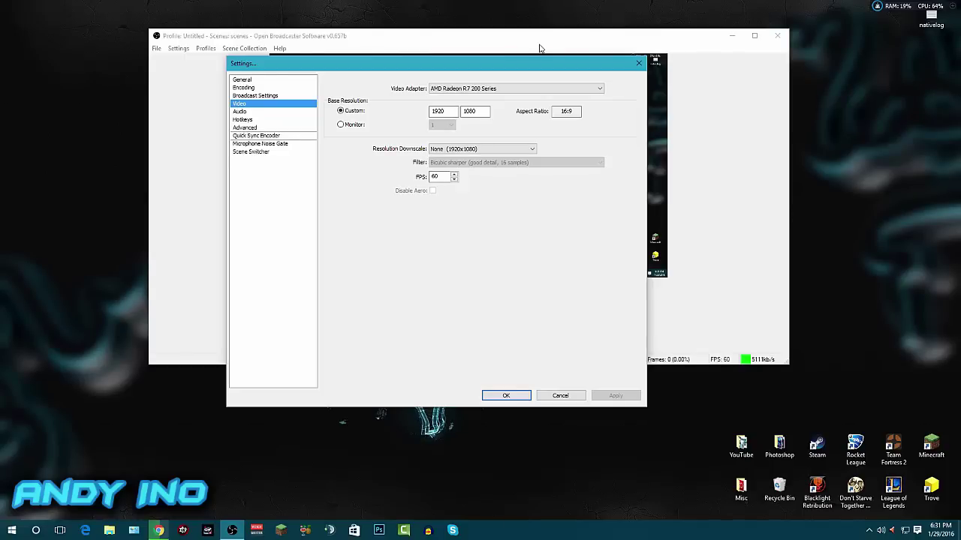
left_click(253, 113)
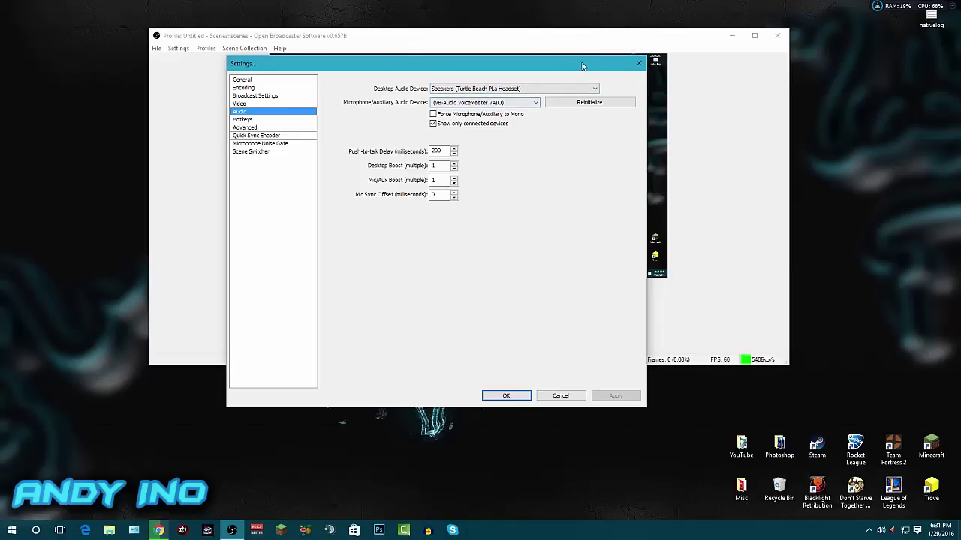
- Browse the Hotkeys, Advanced, Quick Sync, Noise Gate and Scene Switcher pages, ending on General
left_click_drag(569, 63, 603, 58)
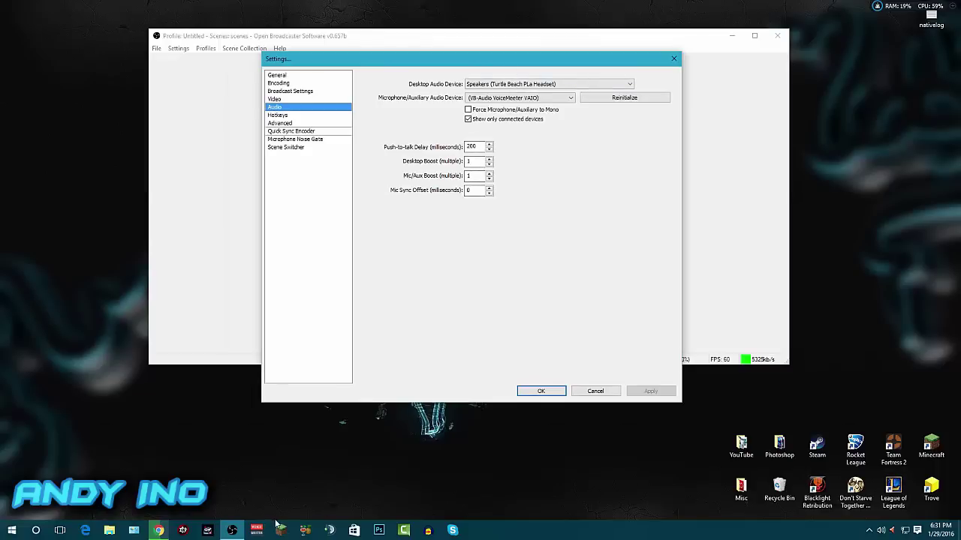
left_click_drag(517, 67, 499, 62)
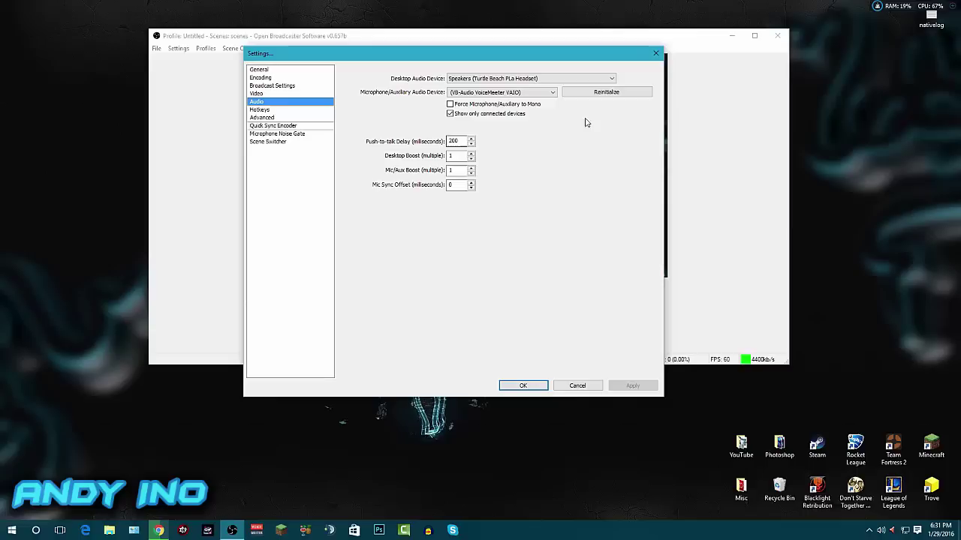
left_click(303, 110)
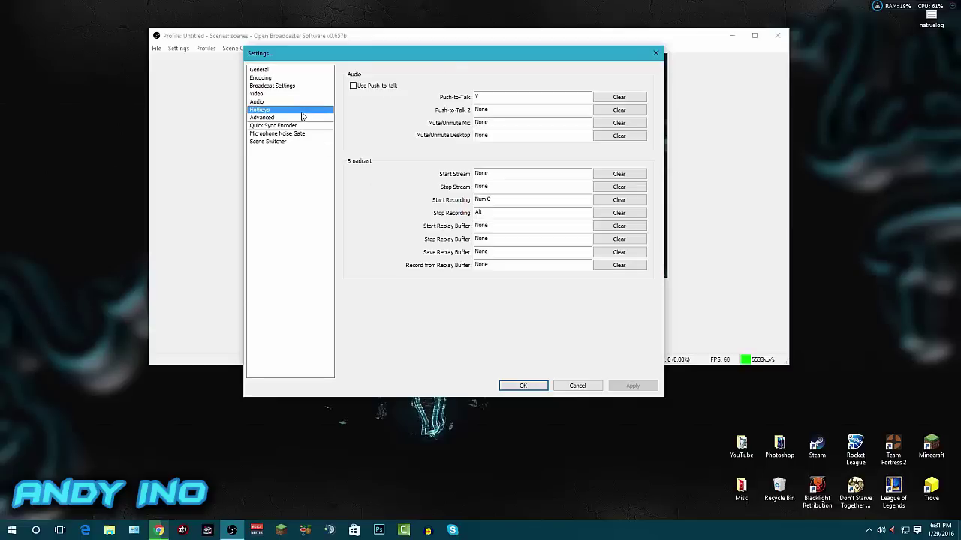
left_click(284, 118)
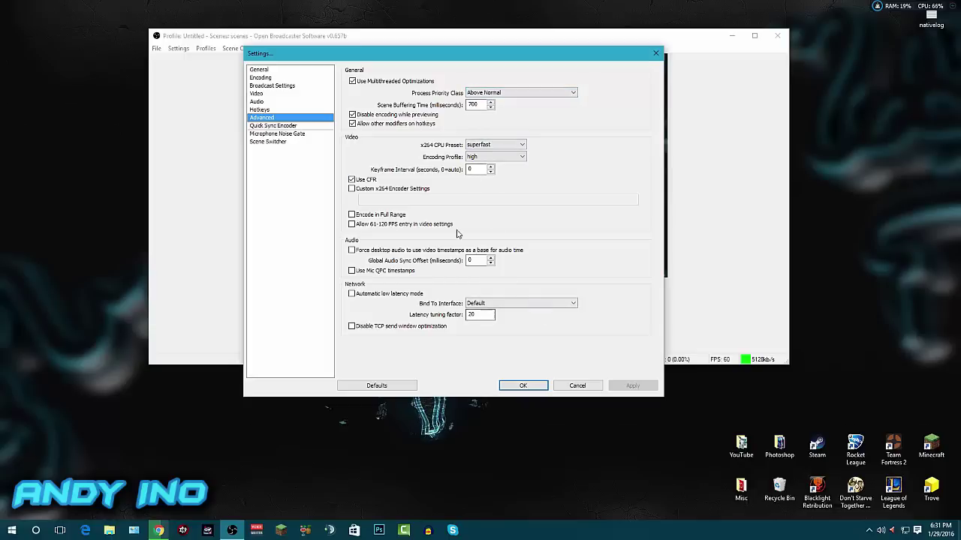
left_click(266, 126)
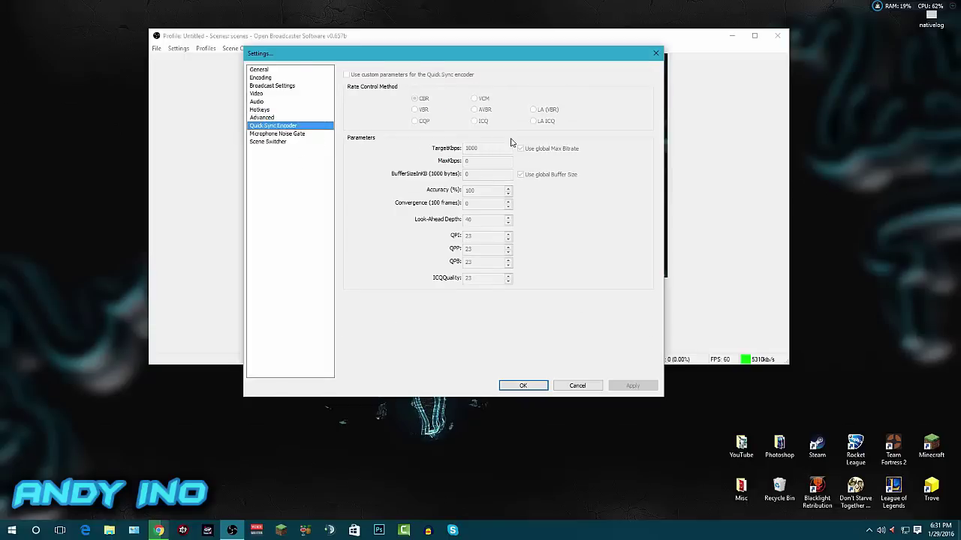
left_click(285, 133)
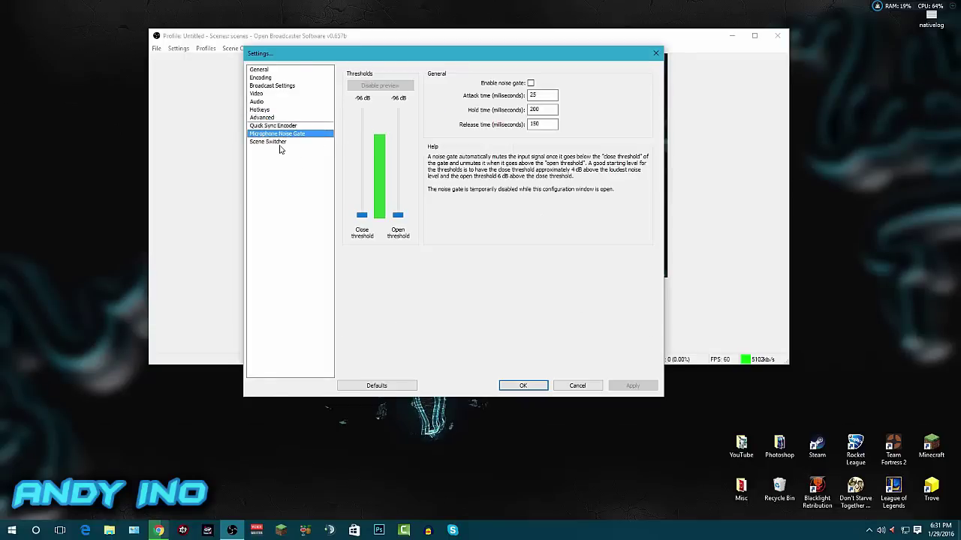
left_click(286, 142)
left_click(288, 69)
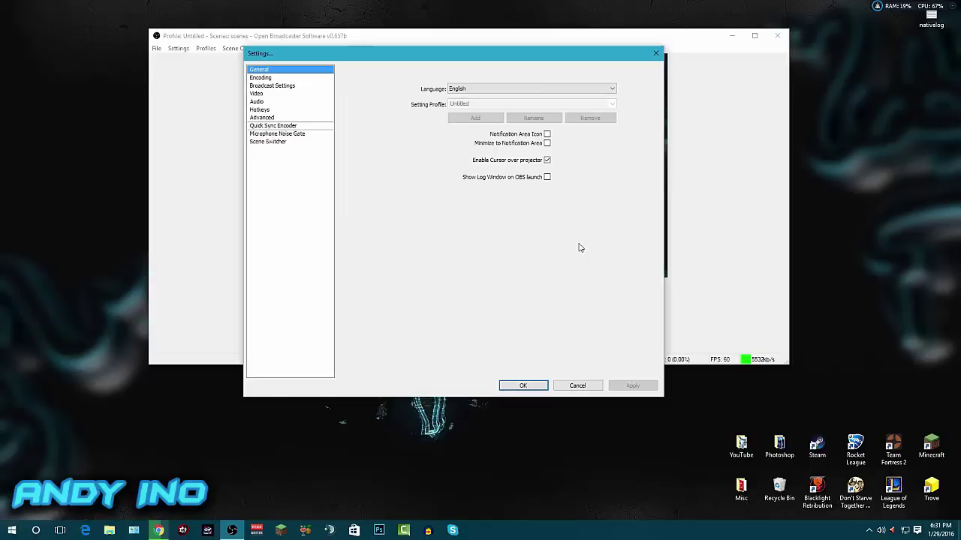
- Save and close Settings with OK, then reposition the main OBS window
left_click(529, 385)
left_click_drag(528, 41, 554, 71)
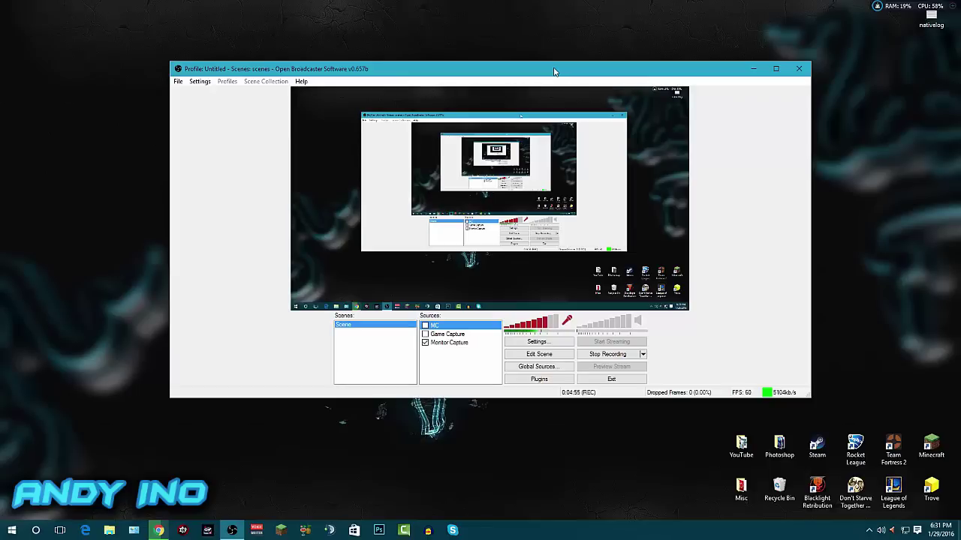
left_click_drag(670, 71, 609, 63)
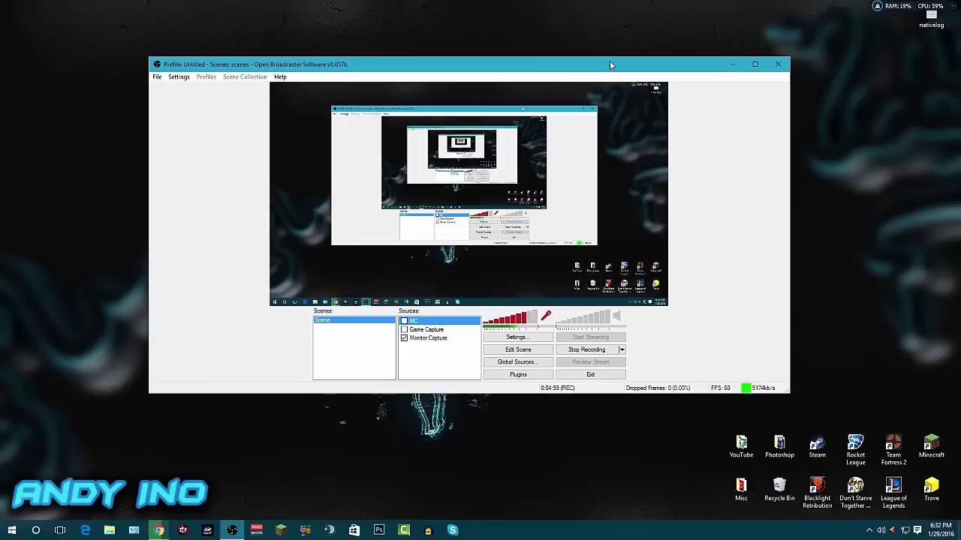